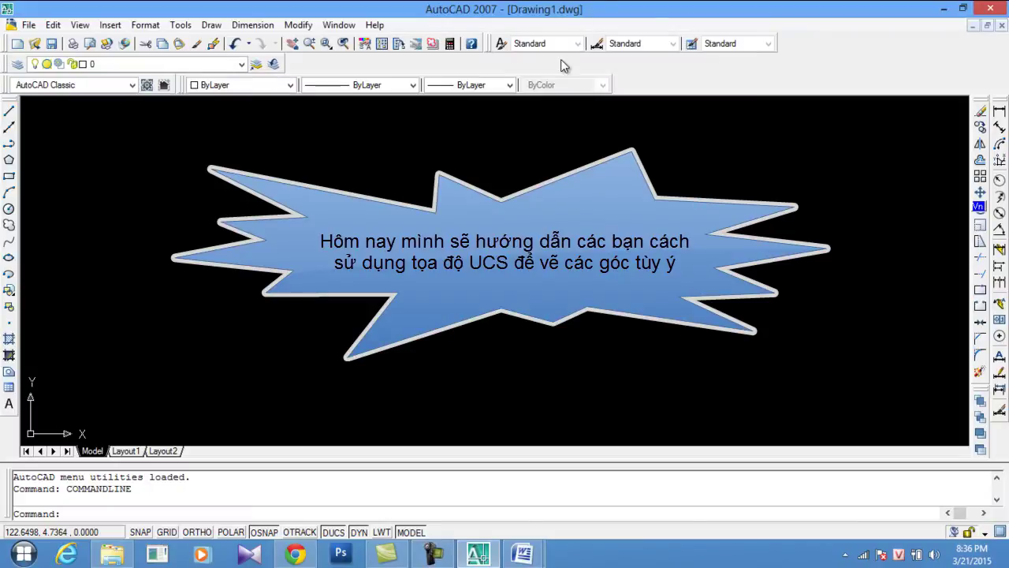
Step: Turn on dynamic input and run MVSETUP: no paper space, metric, scale 1, 297 × 210 sheet
{"action": "type", "text": "mv"}
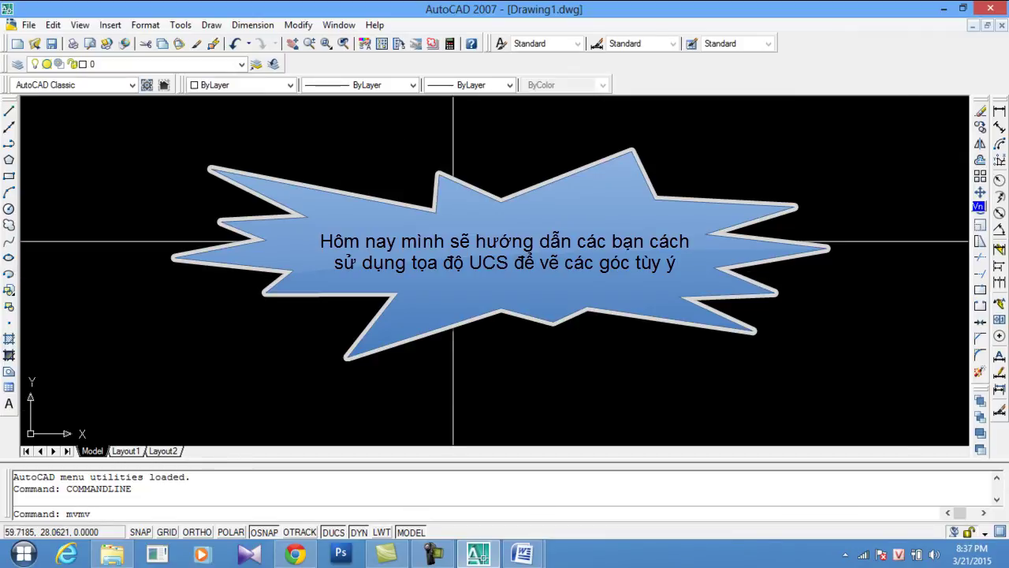
{"action": "left_click", "coordinate": [359, 532]}
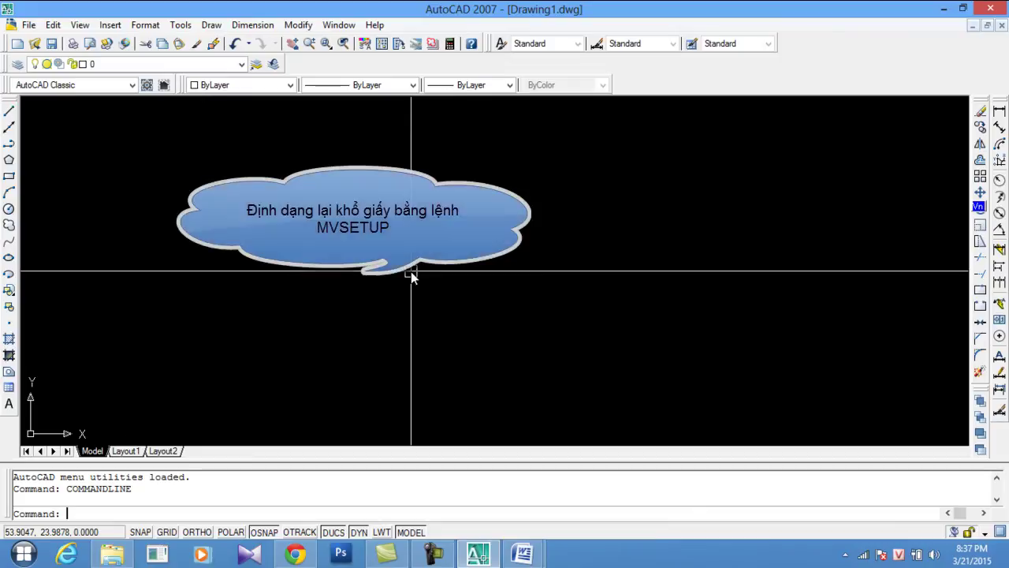
{"action": "type", "text": "mvsetup"}
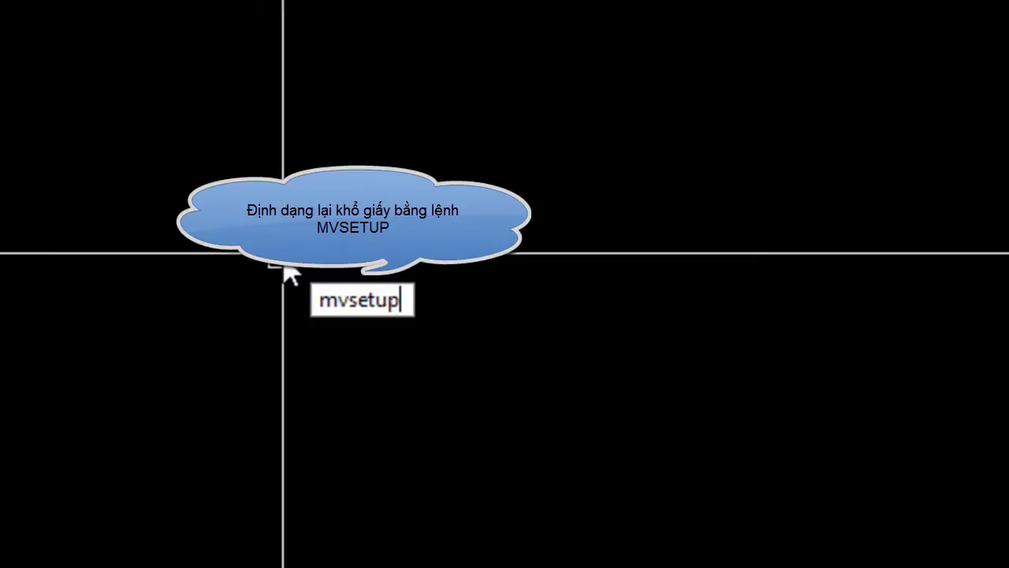
{"action": "key", "text": "Return"}
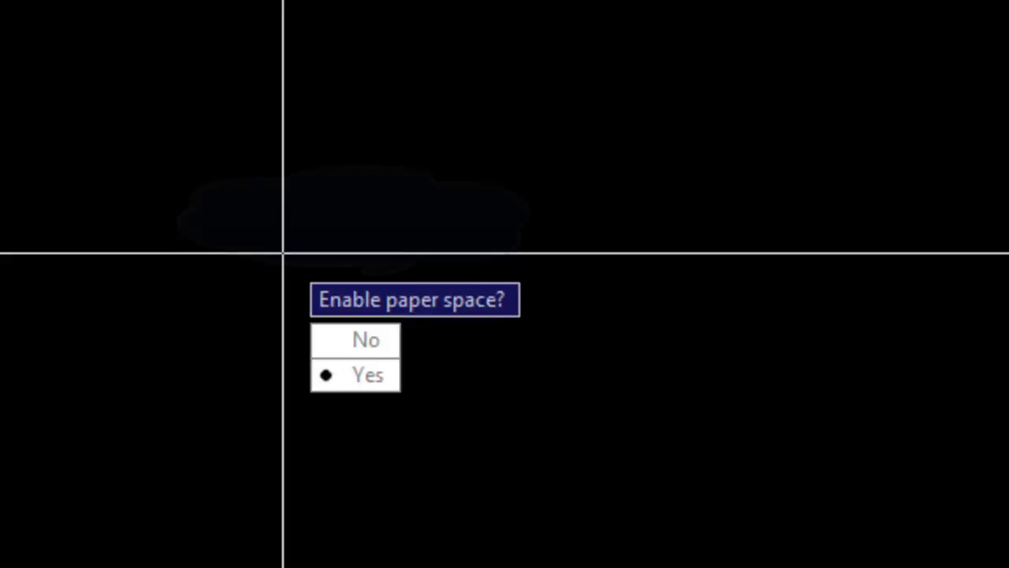
{"action": "type", "text": "n"}
{"action": "key", "text": "Return"}
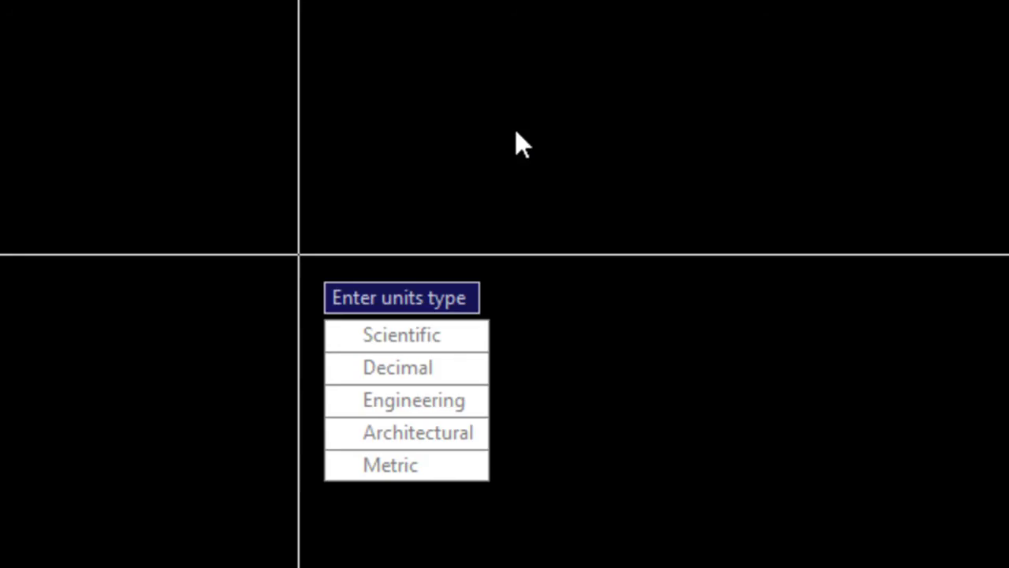
{"action": "type", "text": "m"}
{"action": "key", "text": "Return"}
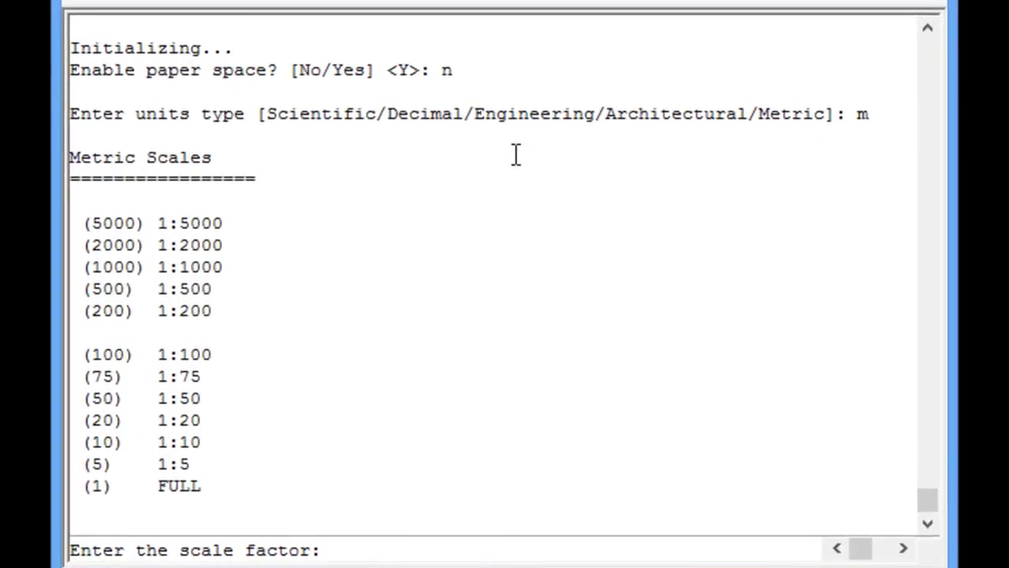
{"action": "type", "text": "1"}
{"action": "key", "text": "Return"}
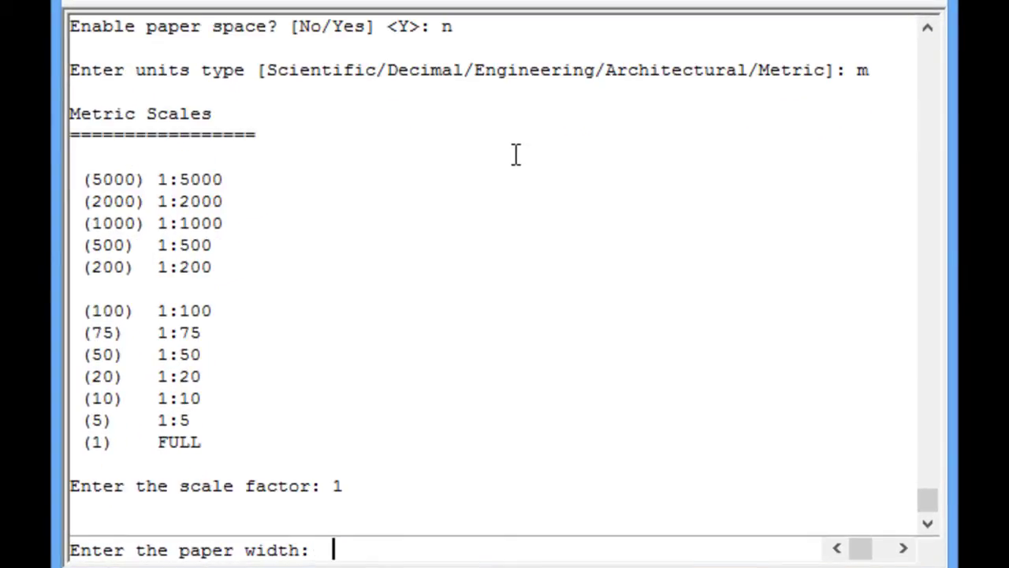
{"action": "type", "text": "297"}
{"action": "key", "text": "Return"}
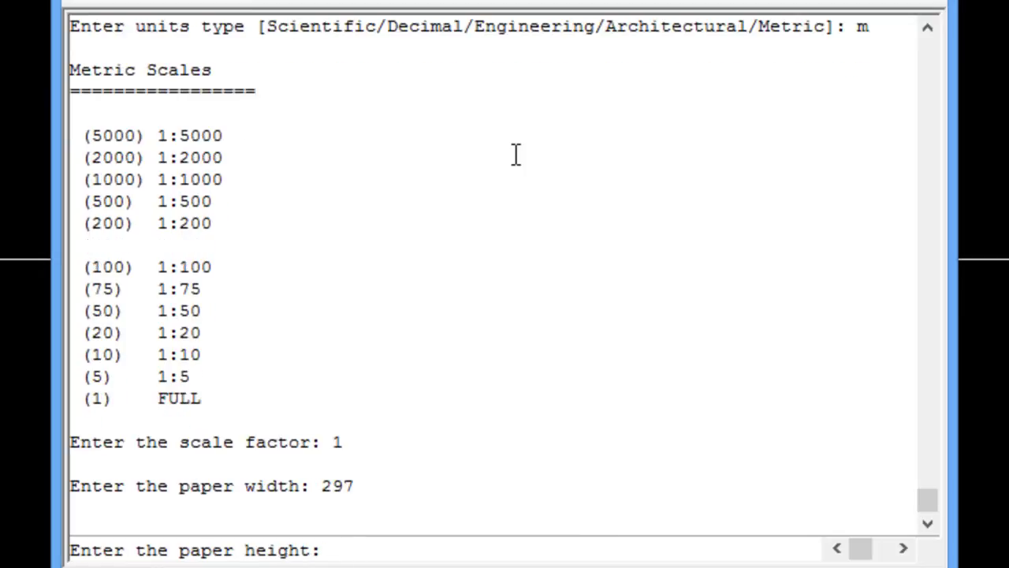
{"action": "type", "text": "210"}
{"action": "key", "text": "Return"}
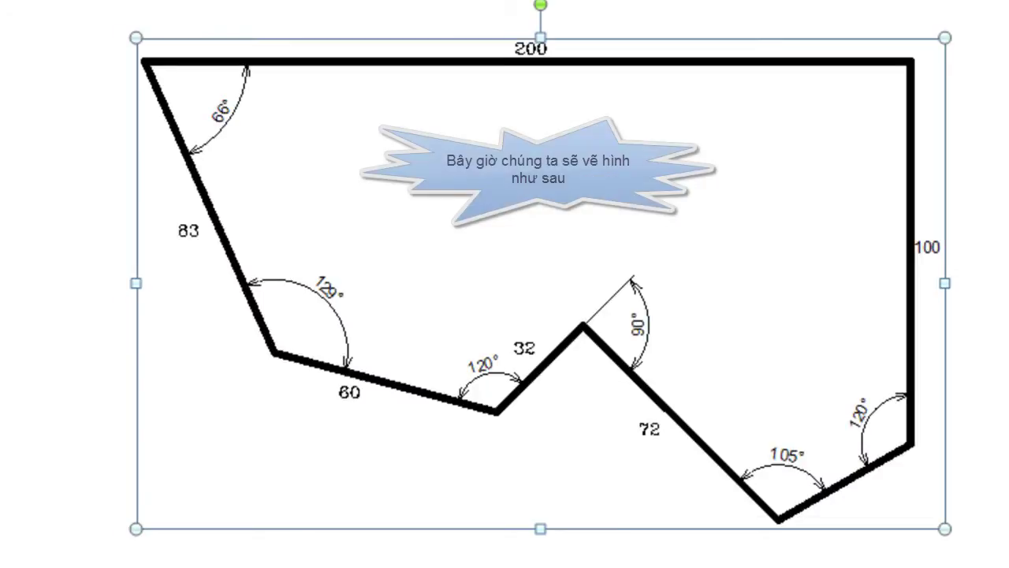
Step: With Ortho on, draw a 200-long horizontal line starting near the top of the sheet
{"action": "left_click", "coordinate": [678, 554]}
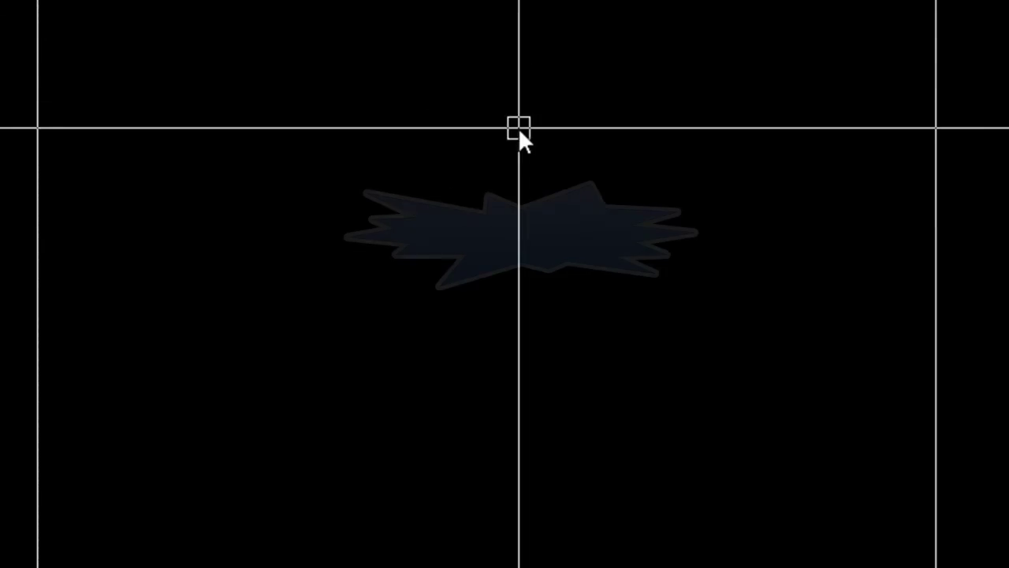
{"action": "type", "text": "l"}
{"action": "key", "text": "Return"}
{"action": "left_click", "coordinate": [712, 124]}
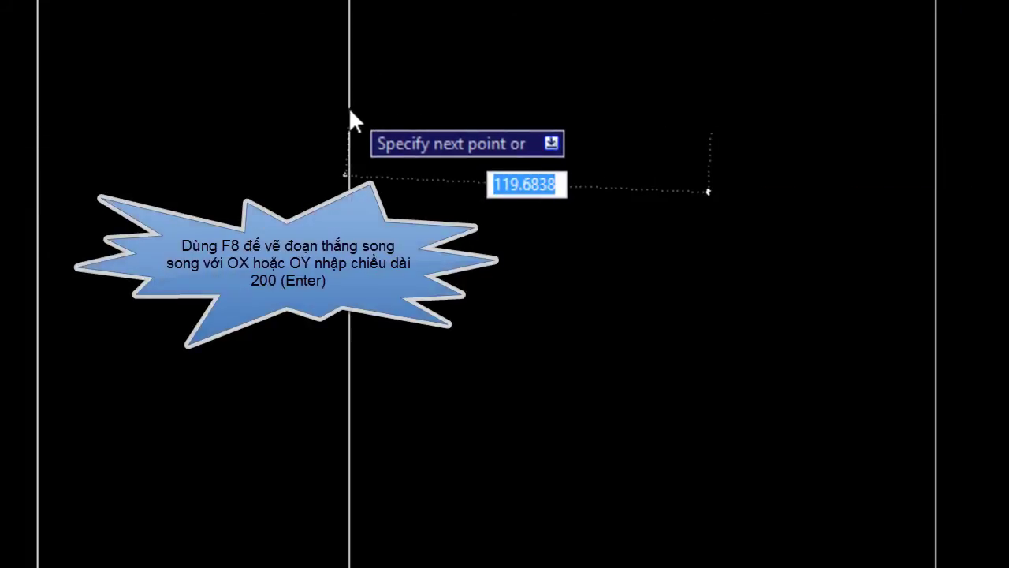
{"action": "key", "text": "F8"}
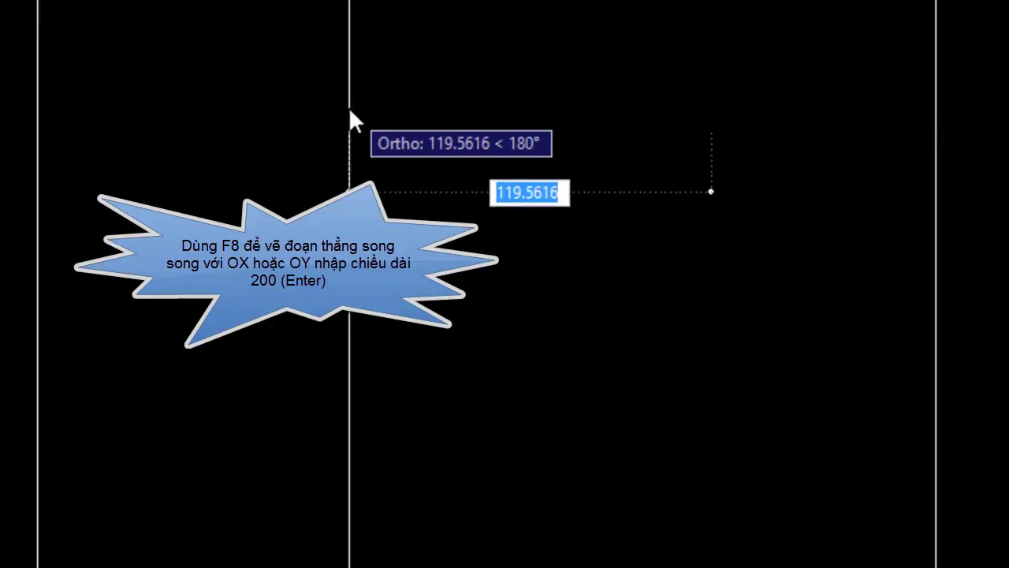
{"action": "type", "text": "200"}
{"action": "key", "text": "Return"}
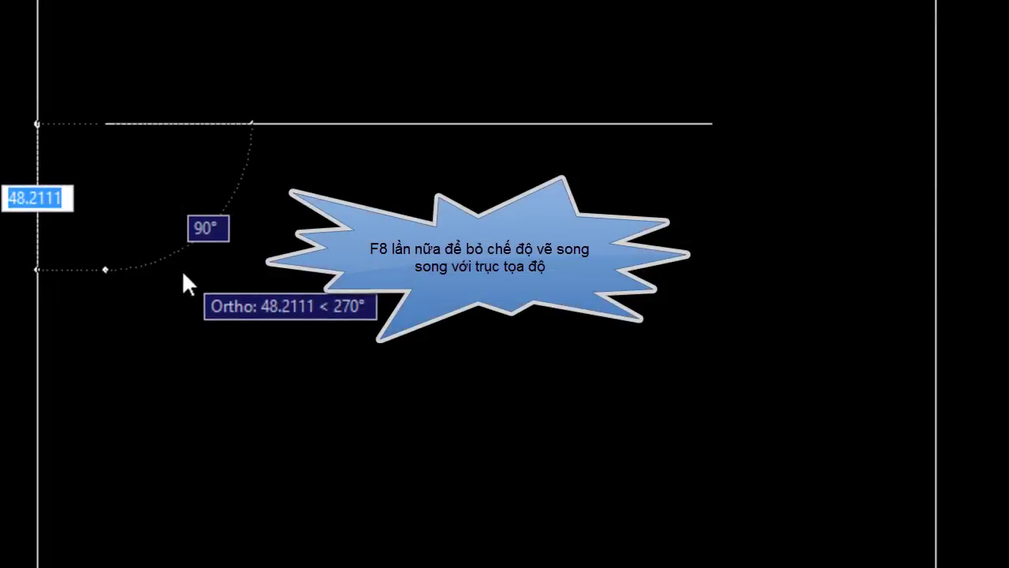
Step: With Ortho off, add an 83-long edge at -66° and end the line
{"action": "key", "text": "F8"}
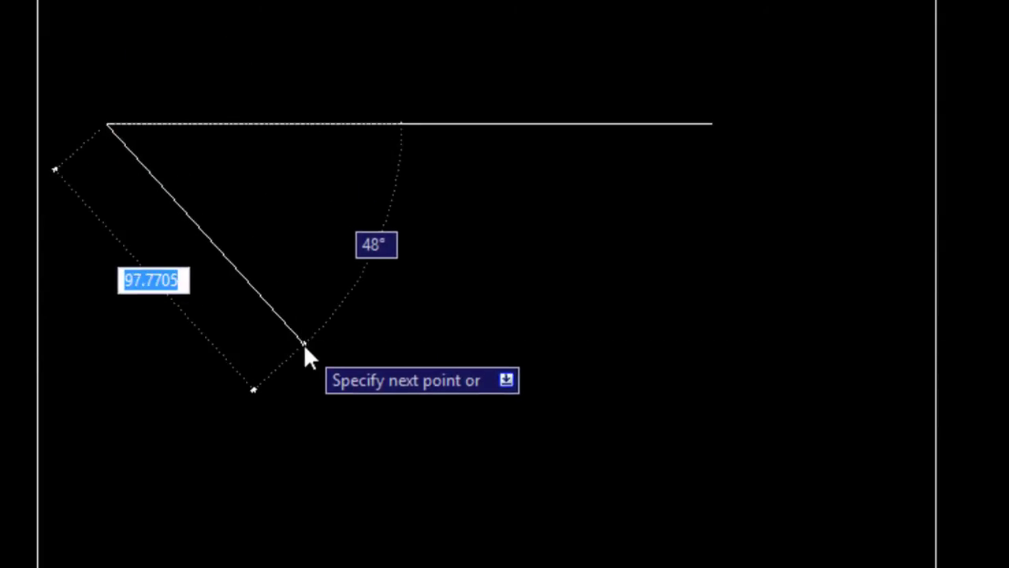
{"action": "type", "text": "83"}
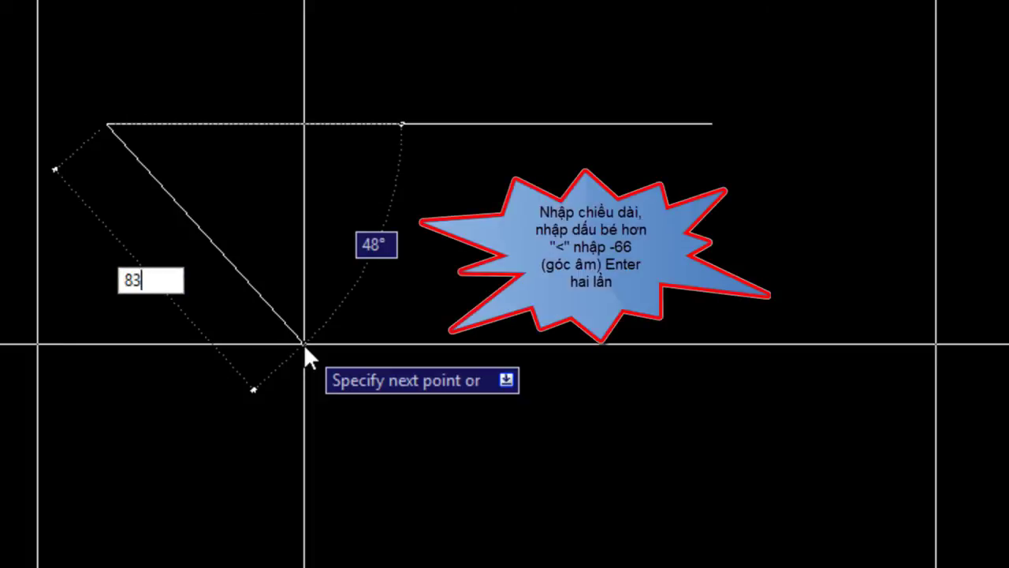
{"action": "type", "text": "<"}
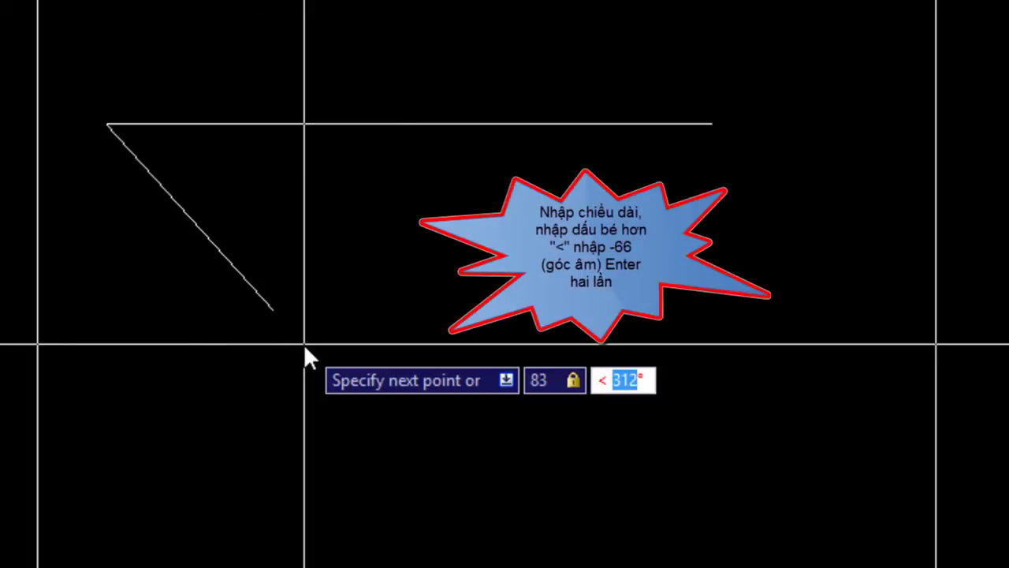
{"action": "type", "text": "-66"}
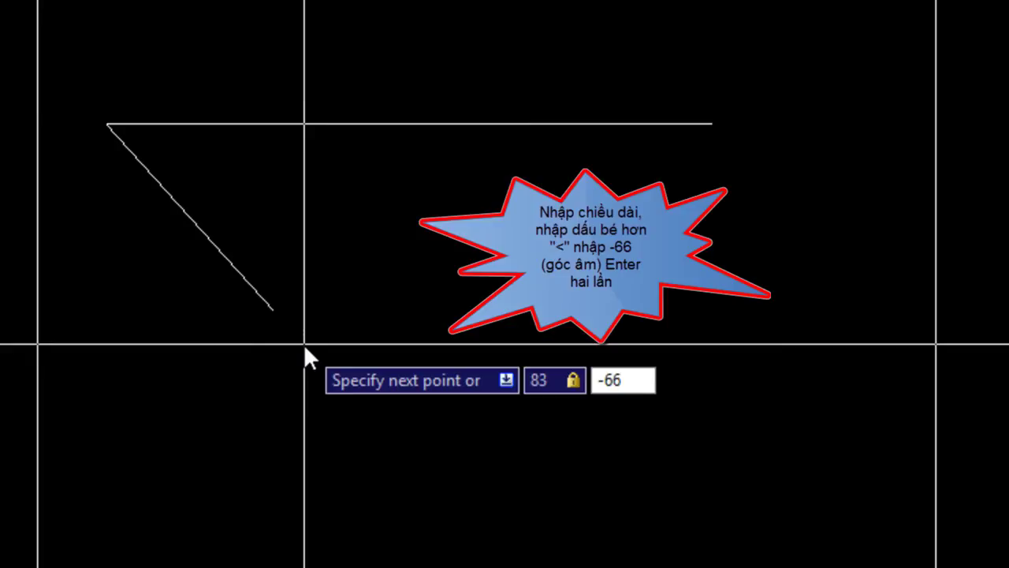
{"action": "key", "text": "Return"}
{"action": "key", "text": "Escape"}
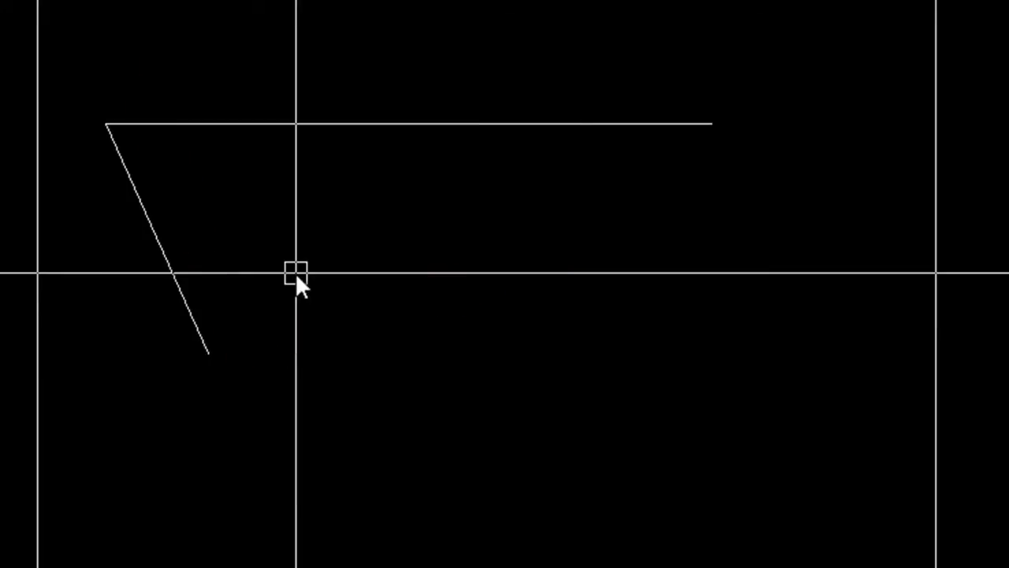
Step: Define a new 3-point UCS with its origin at the slanted edge's lower end
{"action": "type", "text": "u"}
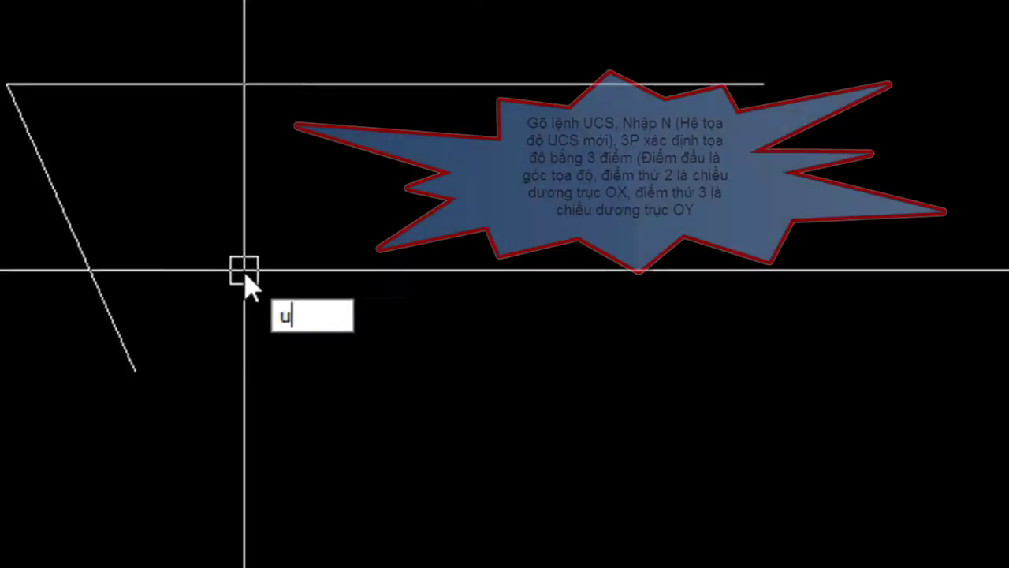
{"action": "type", "text": "cs"}
{"action": "key", "text": "Return"}
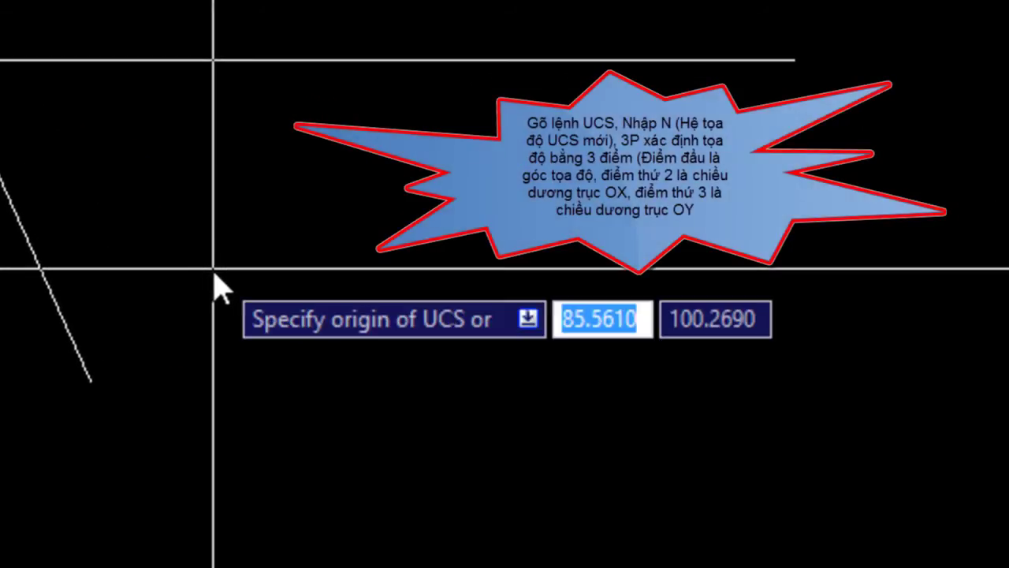
{"action": "type", "text": "n"}
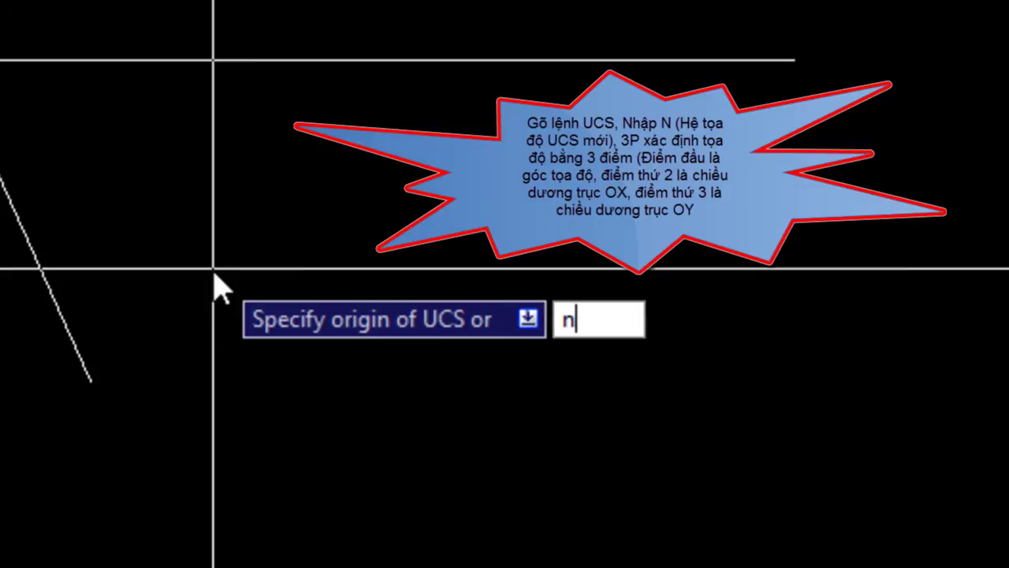
{"action": "key", "text": "Return"}
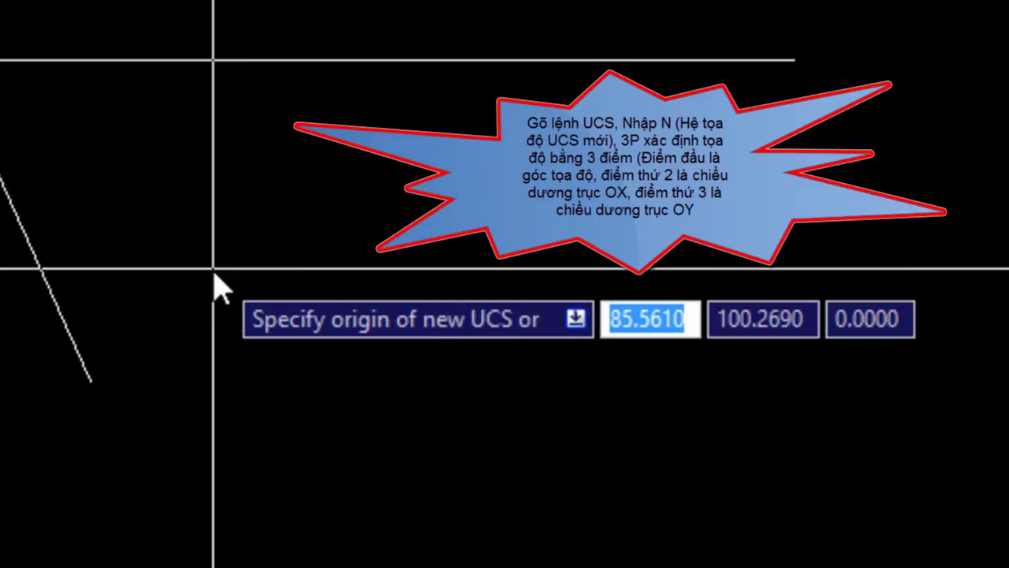
{"action": "type", "text": "3p"}
{"action": "key", "text": "Return"}
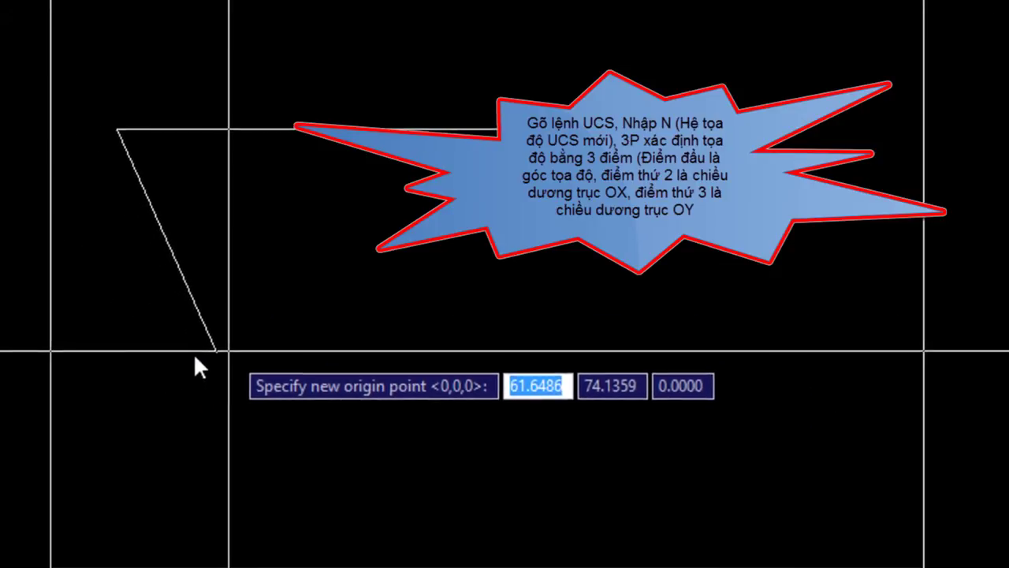
{"action": "left_click", "coordinate": [211, 358]}
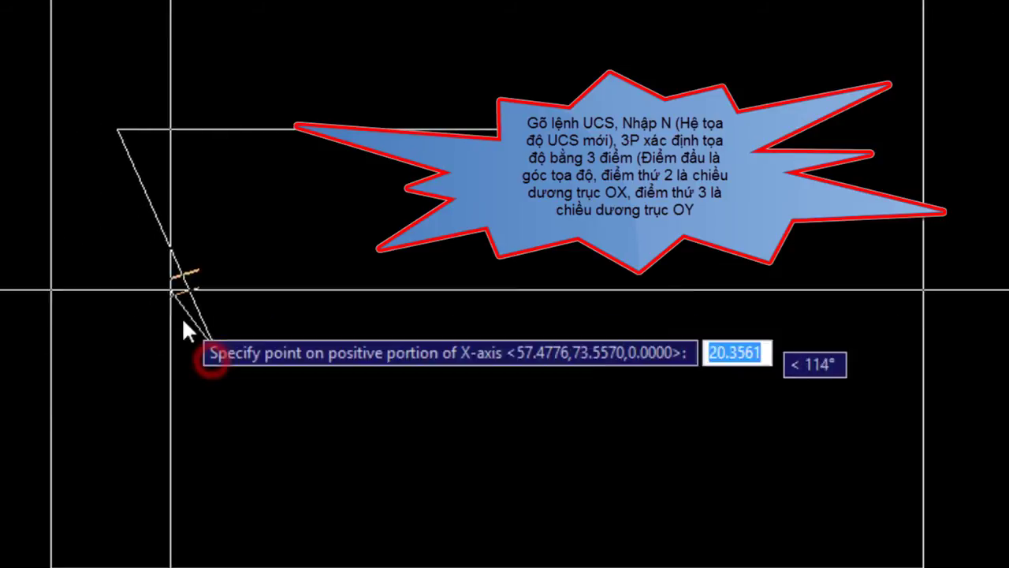
{"action": "left_click", "coordinate": [118, 129]}
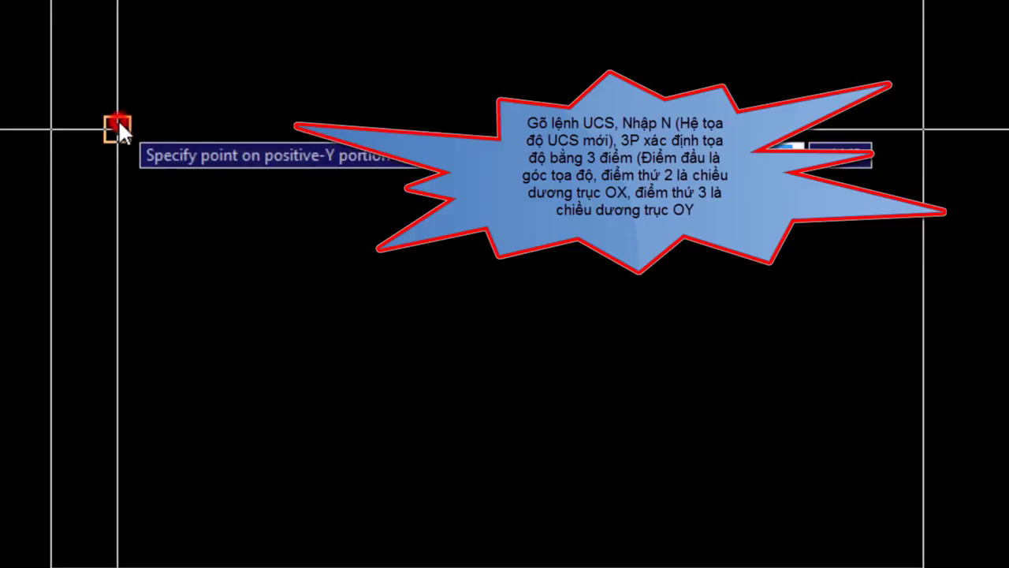
{"action": "left_click", "coordinate": [356, 270]}
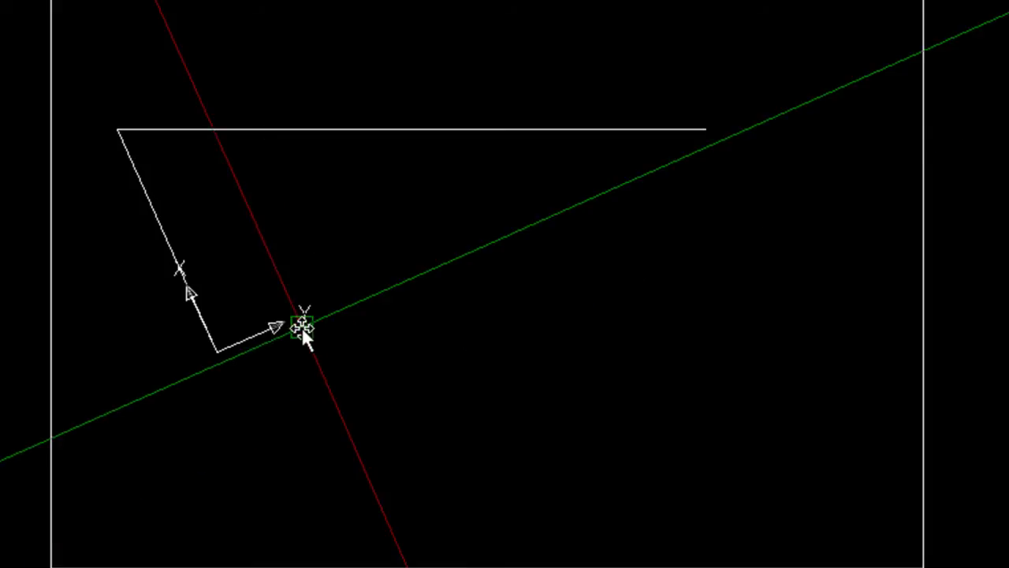
Step: Draw a 60-long line at 129° starting from the slanted edge's end
{"action": "key", "text": "Return"}
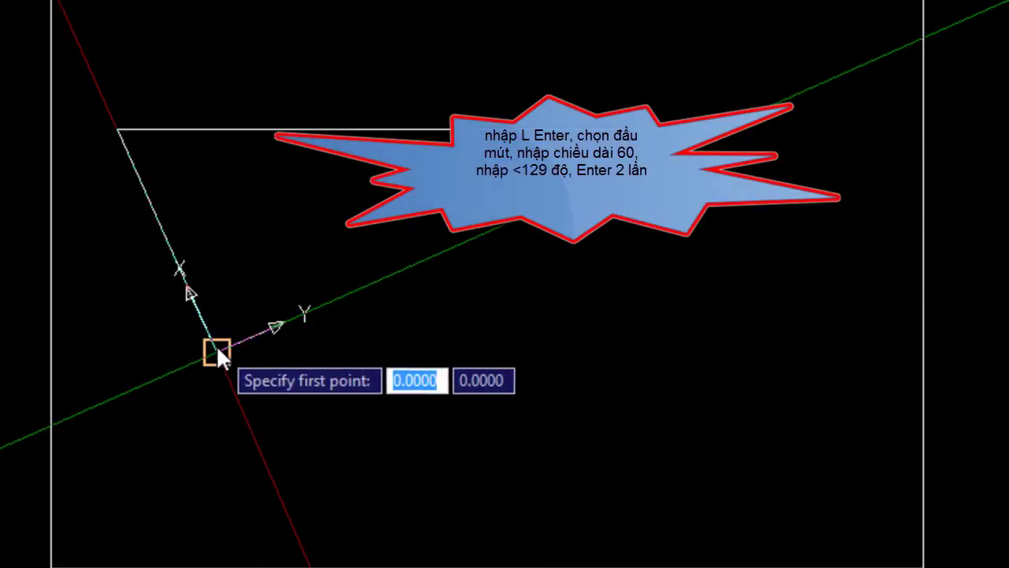
{"action": "left_click", "coordinate": [216, 345]}
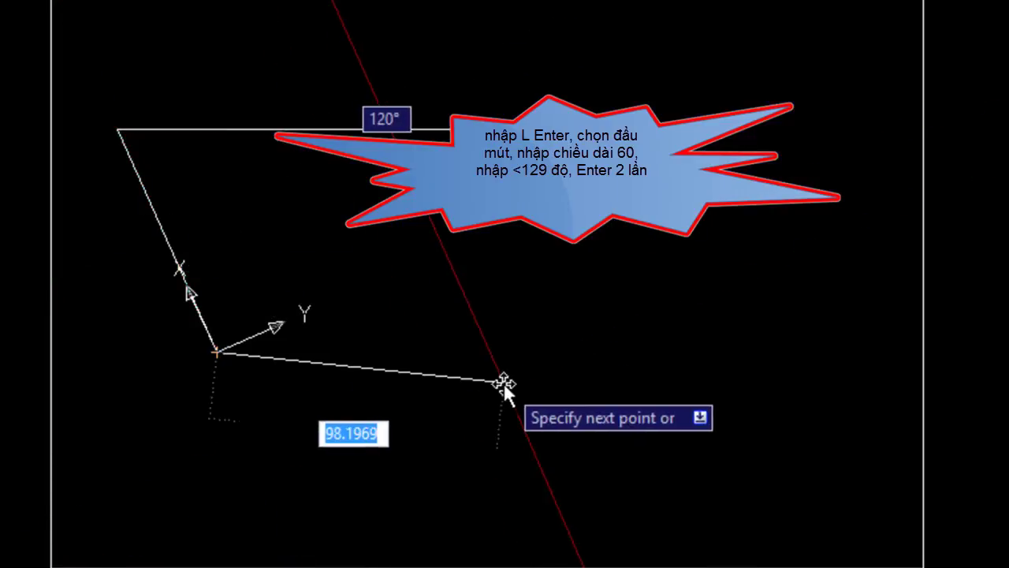
{"action": "type", "text": "60"}
{"action": "key", "text": "Return"}
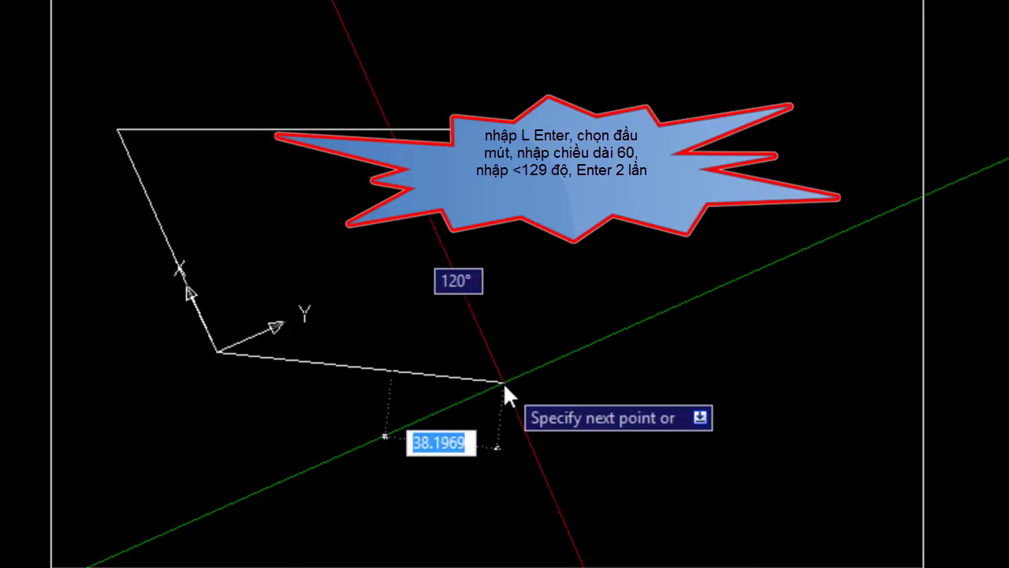
{"action": "type", "text": "<"}
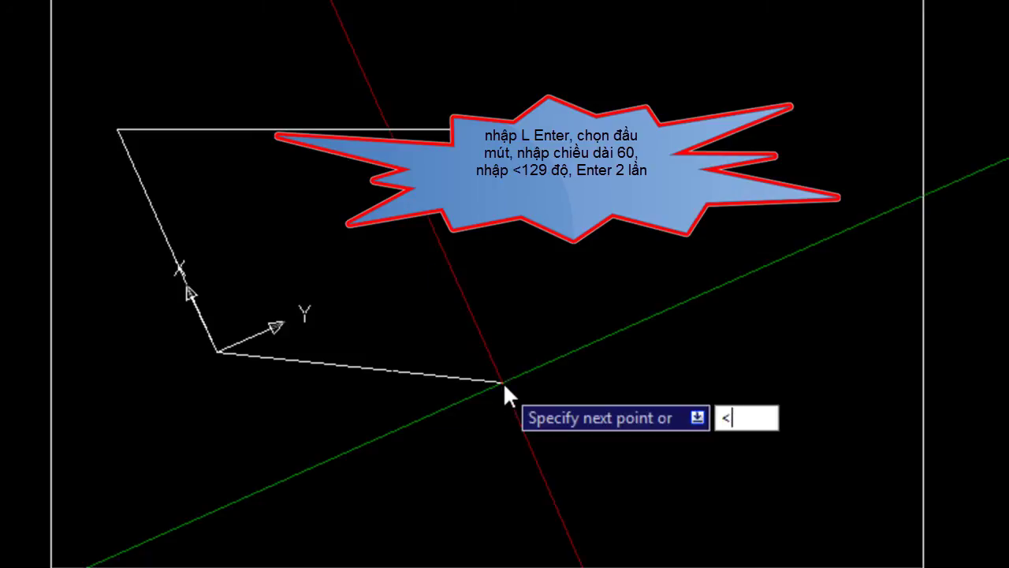
{"action": "type", "text": " 129"}
{"action": "key", "text": "Return"}
{"action": "left_click", "coordinate": [503, 382]}
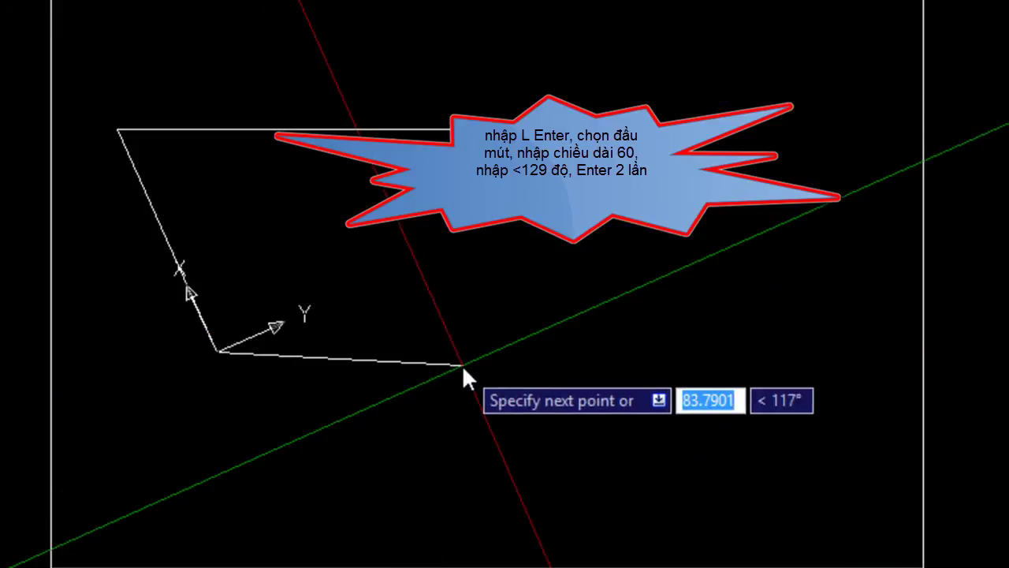
{"action": "type", "text": "60"}
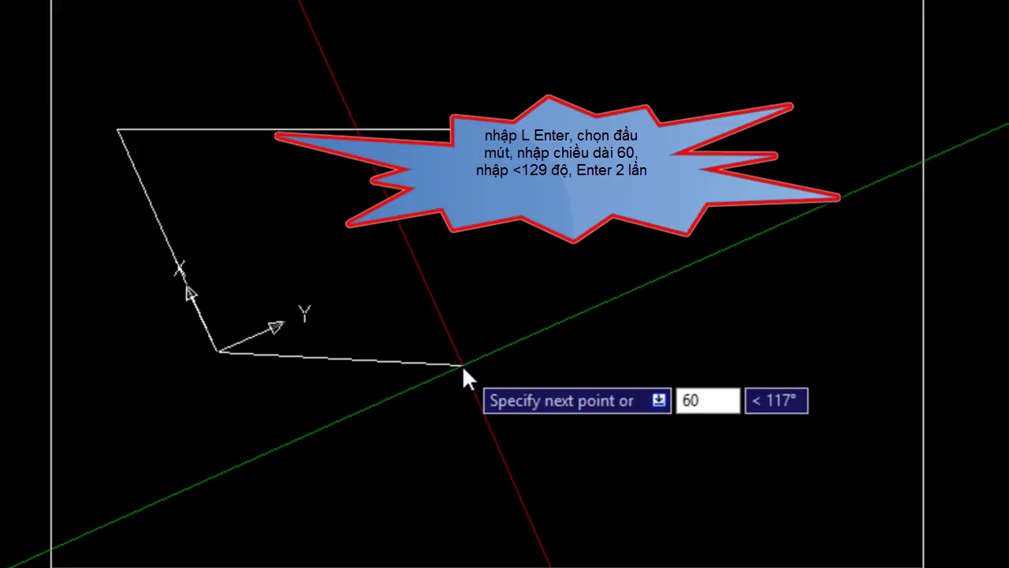
{"action": "key", "text": "Tab"}
{"action": "type", "text": "129"}
{"action": "key", "text": "Return"}
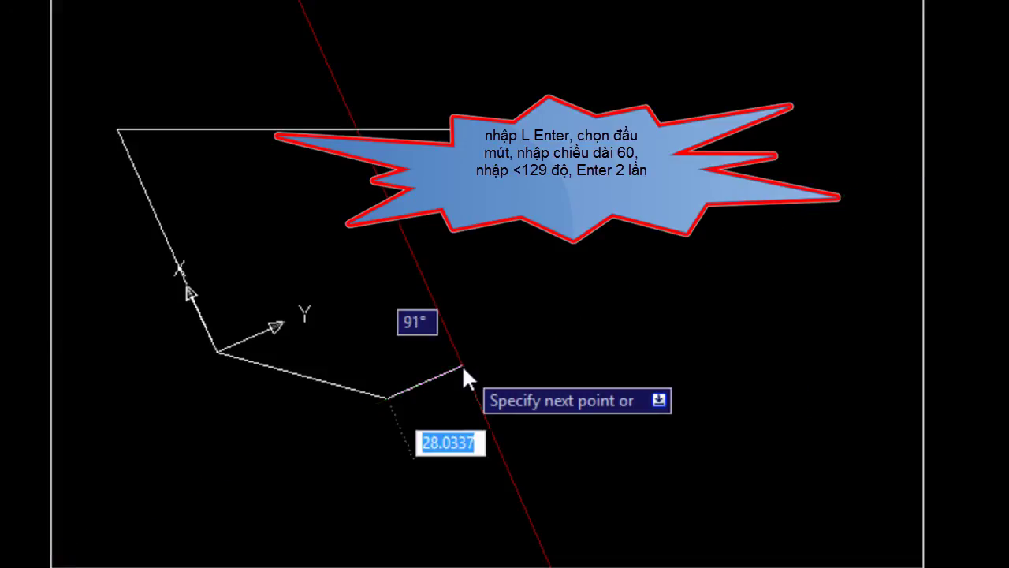
{"action": "key", "text": "Return"}
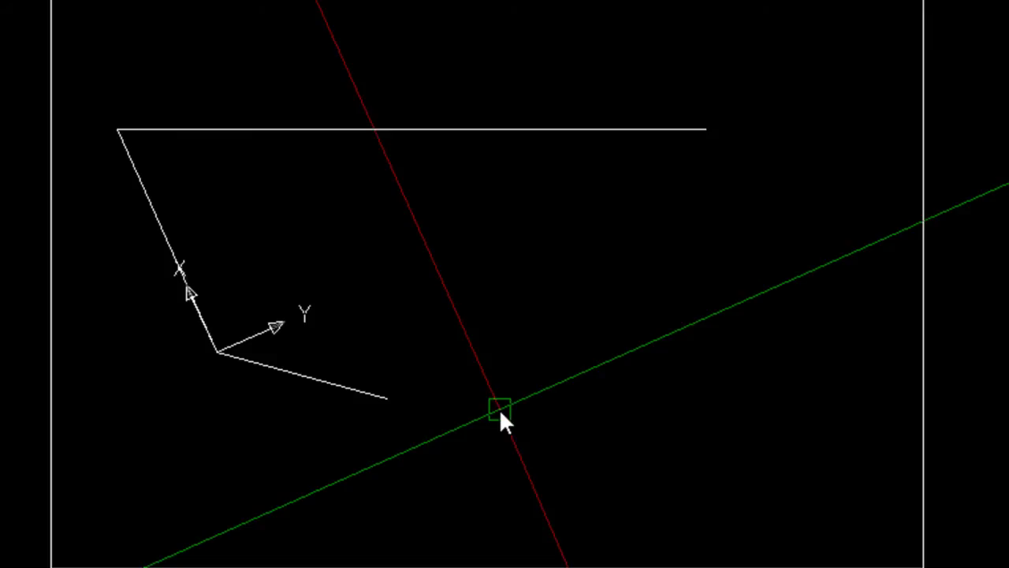
Step: Place a 3-point UCS at the 60-long line's far end, X axis pointing back along it
{"action": "type", "text": "ucs"}
{"action": "key", "text": "Return"}
{"action": "type", "text": "n"}
{"action": "key", "text": "Return"}
{"action": "type", "text": "3p"}
{"action": "key", "text": "Return"}
{"action": "left_click", "coordinate": [386, 399]}
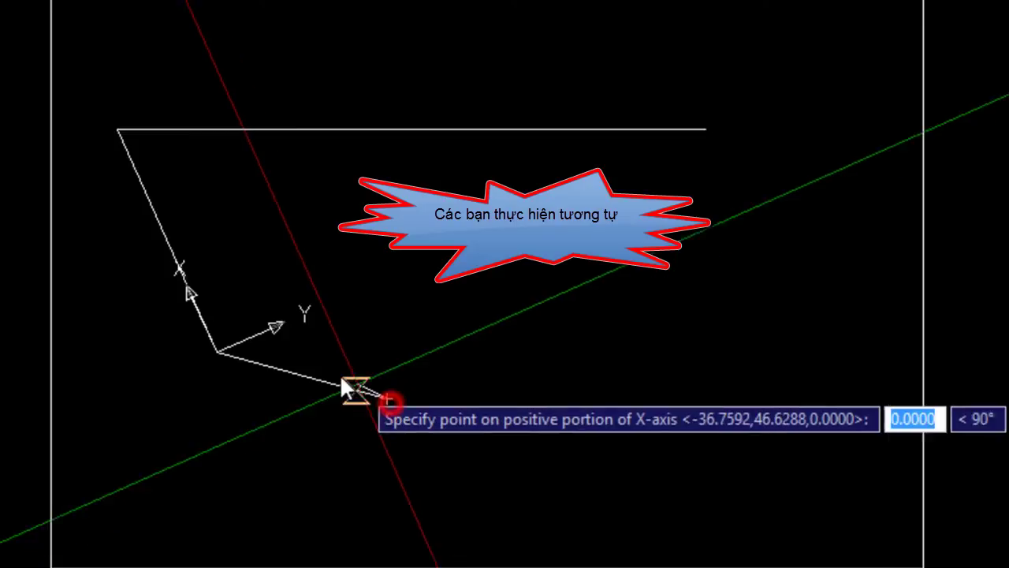
{"action": "left_click", "coordinate": [223, 354]}
{"action": "left_click", "coordinate": [415, 310]}
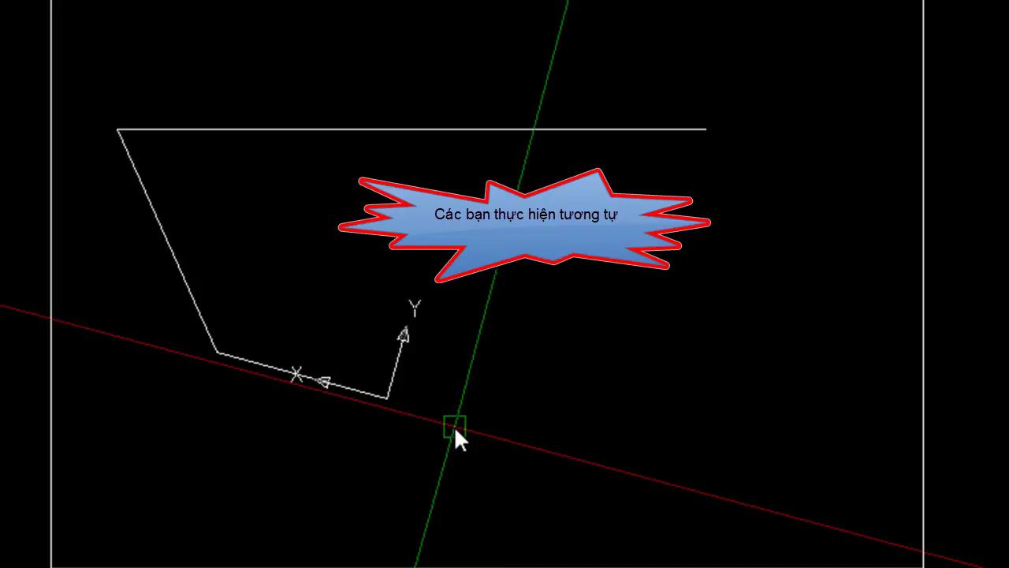
{"action": "type", "text": "l"}
{"action": "key", "text": "Return"}
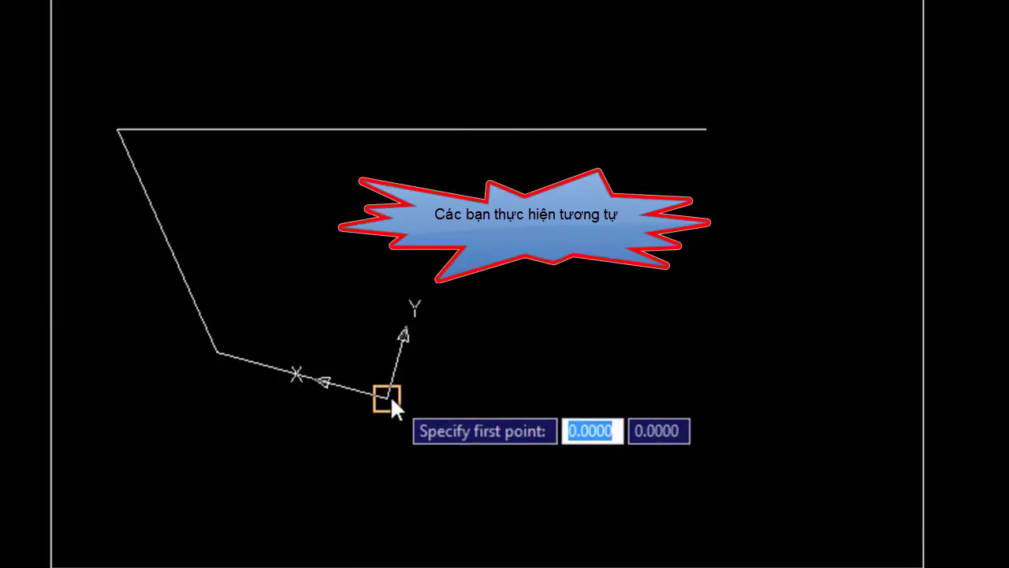
Step: Draw a 32-long fourth edge at 137° rising from the new UCS origin
{"action": "left_click", "coordinate": [389, 395]}
{"action": "type", "text": "32"}
{"action": "key", "text": "Tab"}
{"action": "type", "text": "1"}
{"action": "key", "text": "Return"}
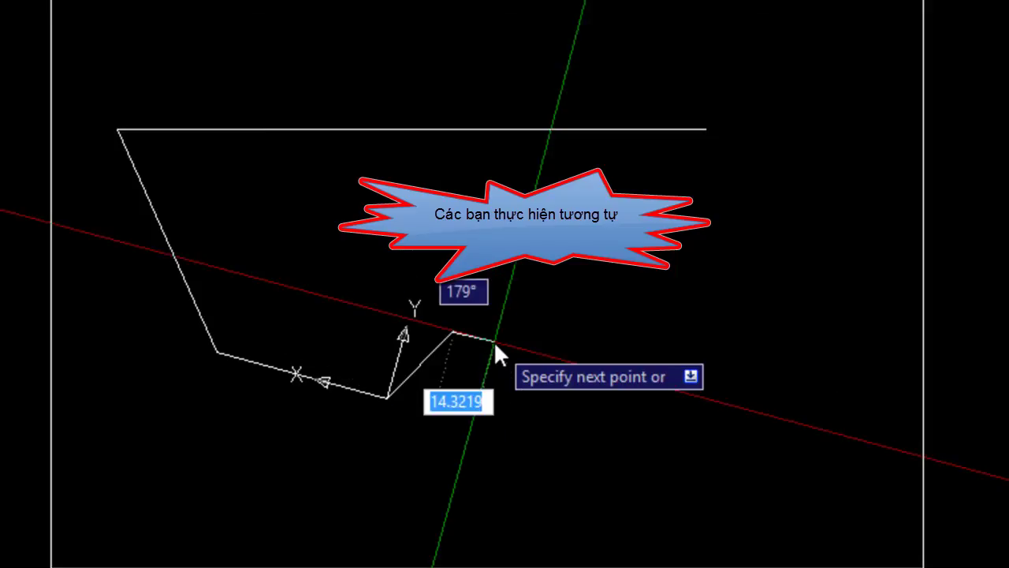
{"action": "key", "text": "Return"}
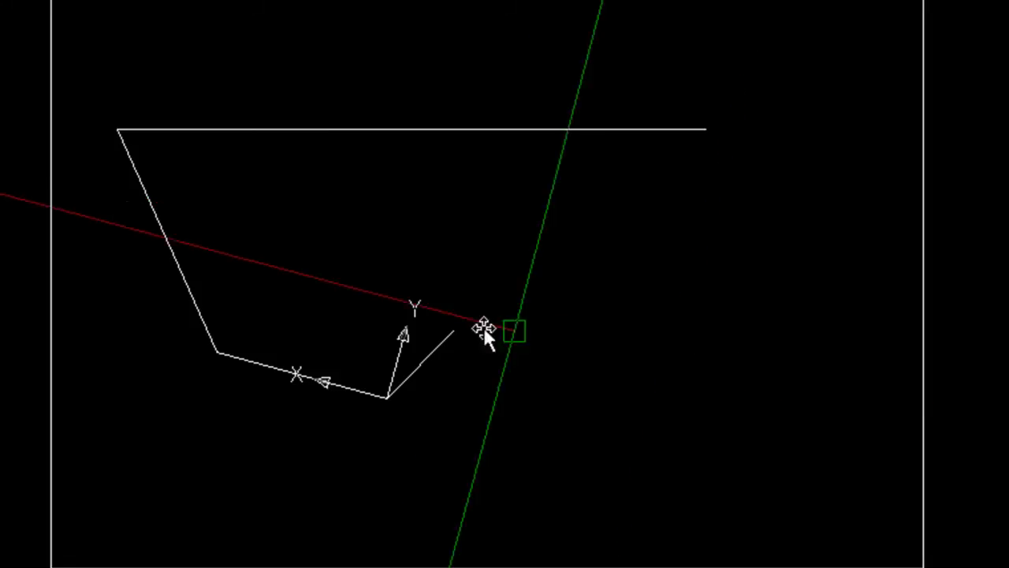
Step: Define a 3-point UCS at the 32-long edge's top, X axis pointing back down it
{"action": "type", "text": "úc"}
{"action": "key", "text": "Return"}
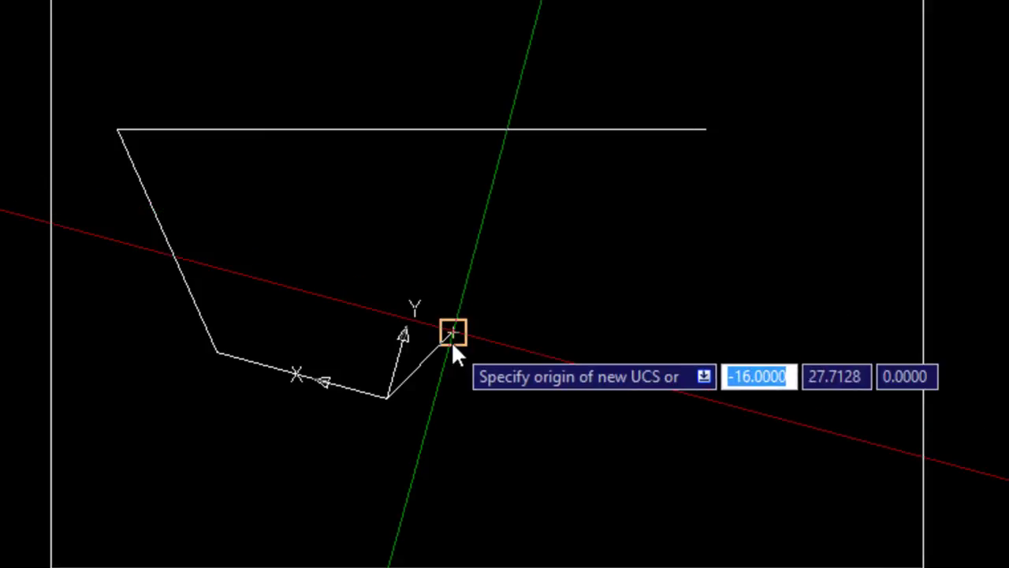
{"action": "type", "text": "3p"}
{"action": "key", "text": "Return"}
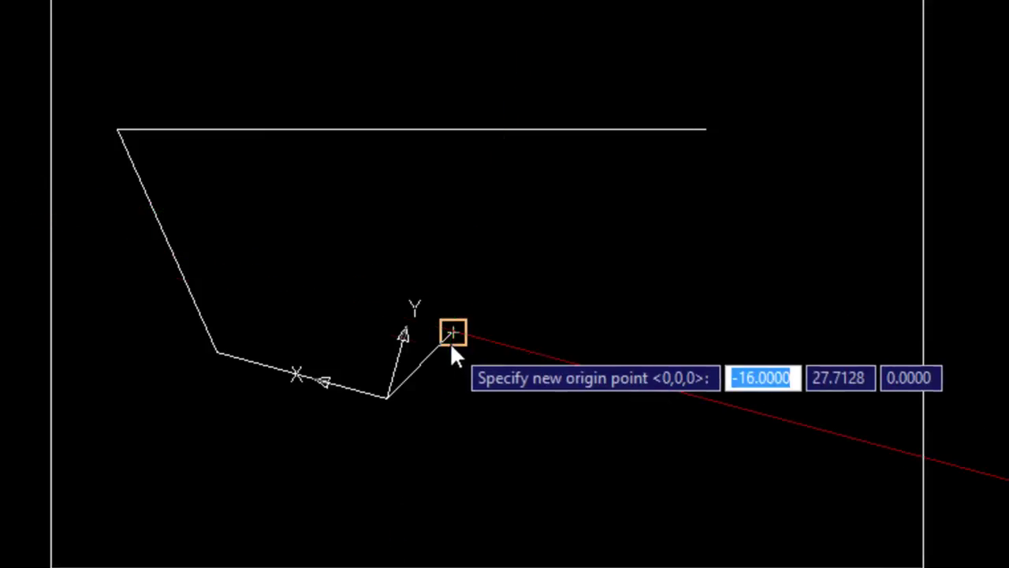
{"action": "left_click", "coordinate": [456, 341]}
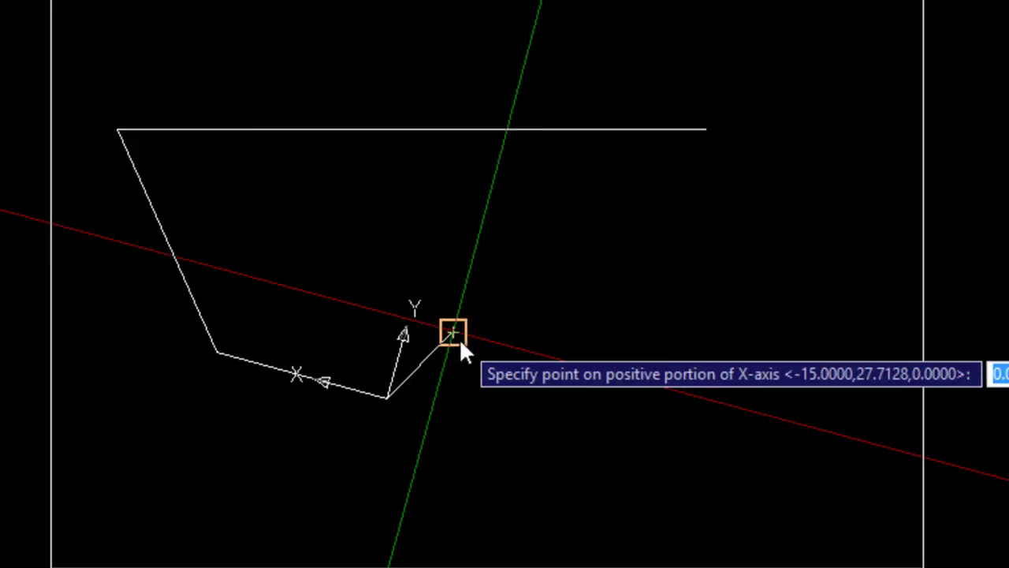
{"action": "left_click", "coordinate": [396, 400]}
{"action": "left_click", "coordinate": [547, 418]}
{"action": "type", "text": "l"}
{"action": "key", "text": "Return"}
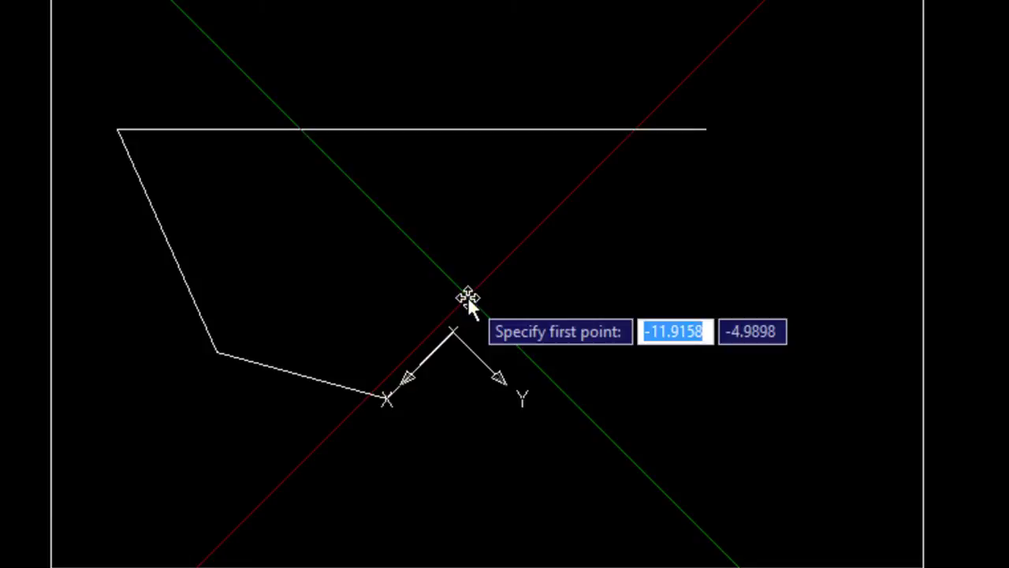
Step: Draw a 72-long fifth edge running down to the lower right from the apex origin
{"action": "left_click", "coordinate": [452, 335]}
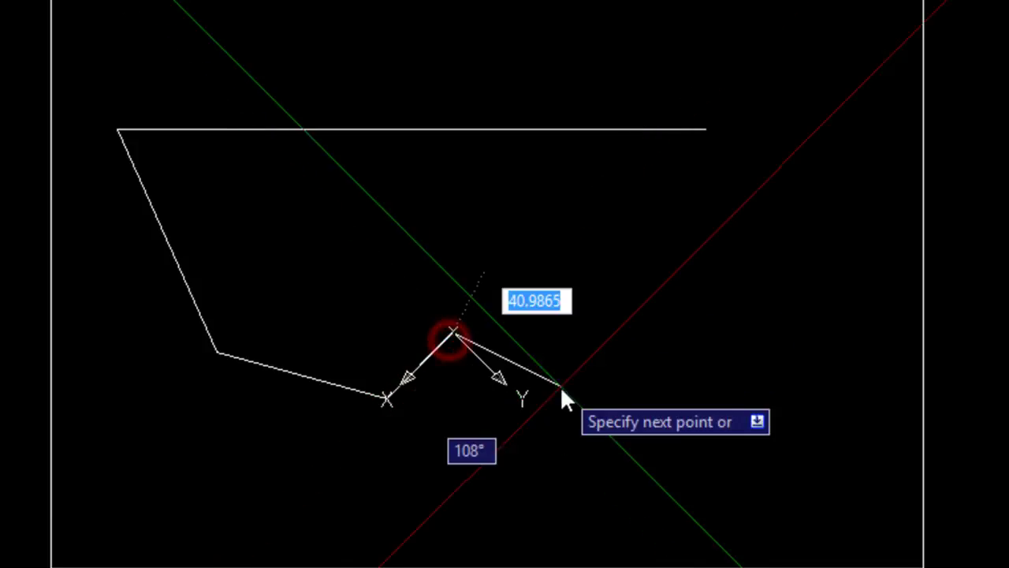
{"action": "type", "text": "72"}
{"action": "key", "text": "Tab"}
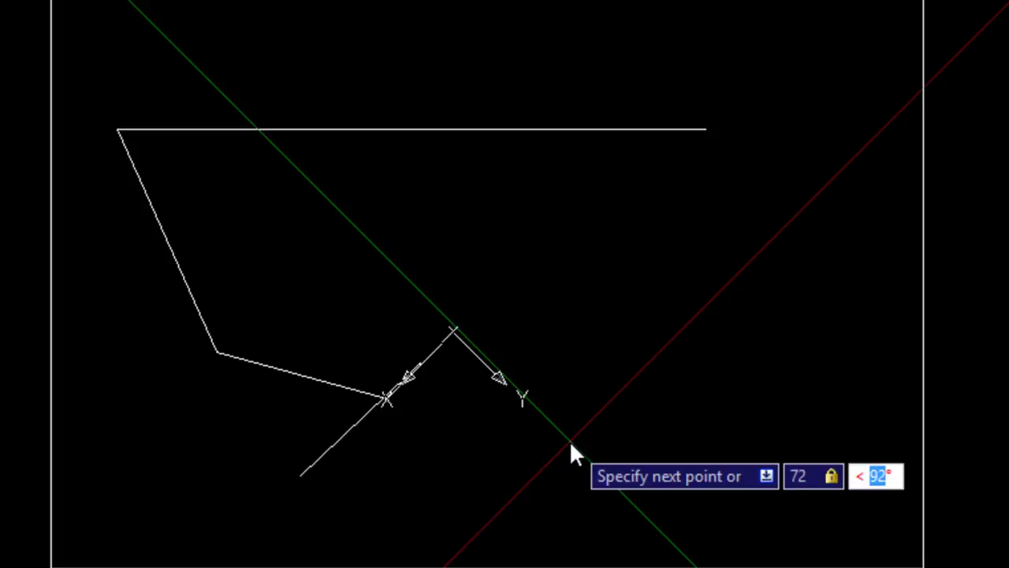
{"action": "type", "text": "0"}
{"action": "key", "text": "Return"}
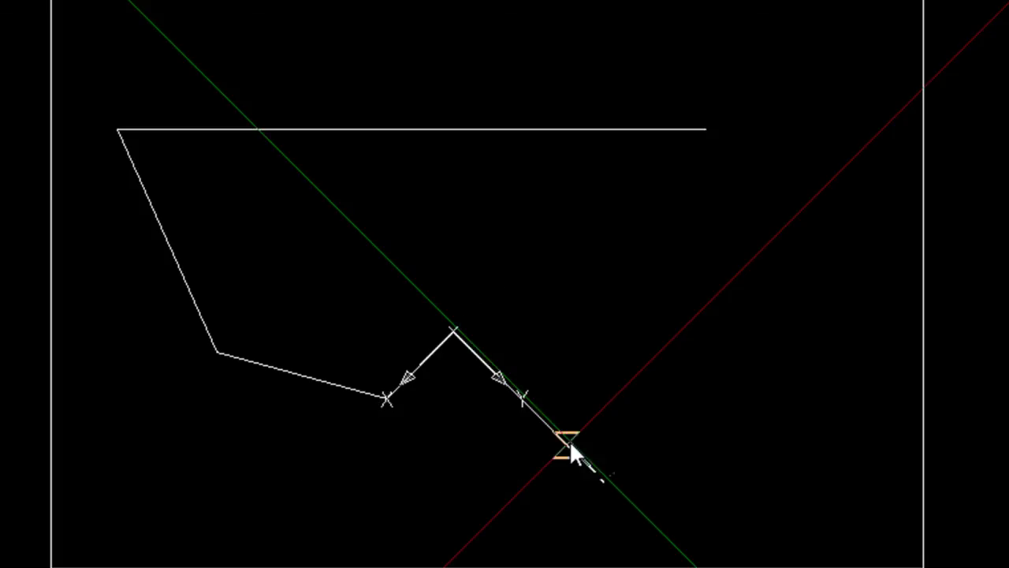
{"action": "key", "text": "Return"}
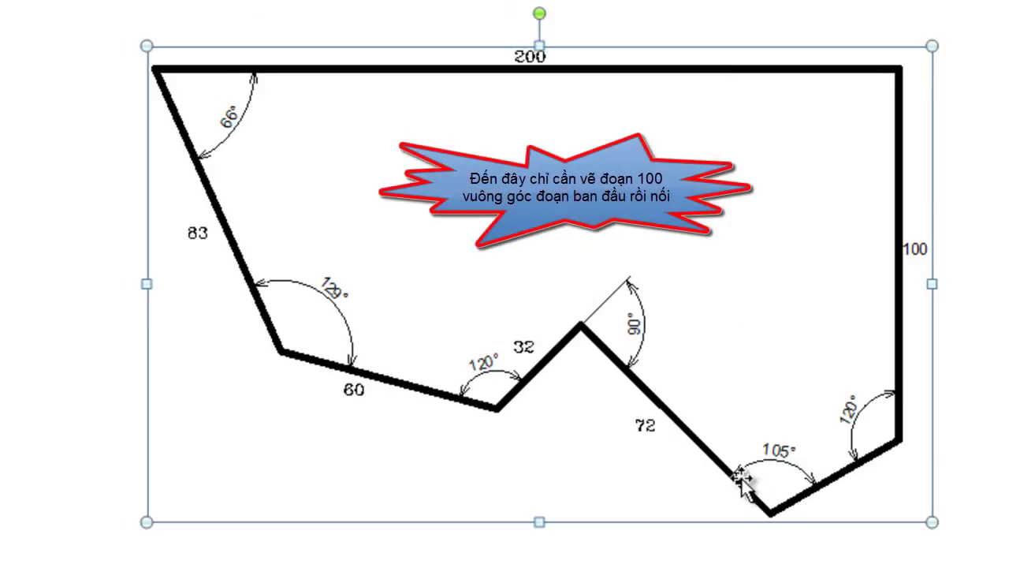
{"action": "left_click", "coordinate": [759, 481]}
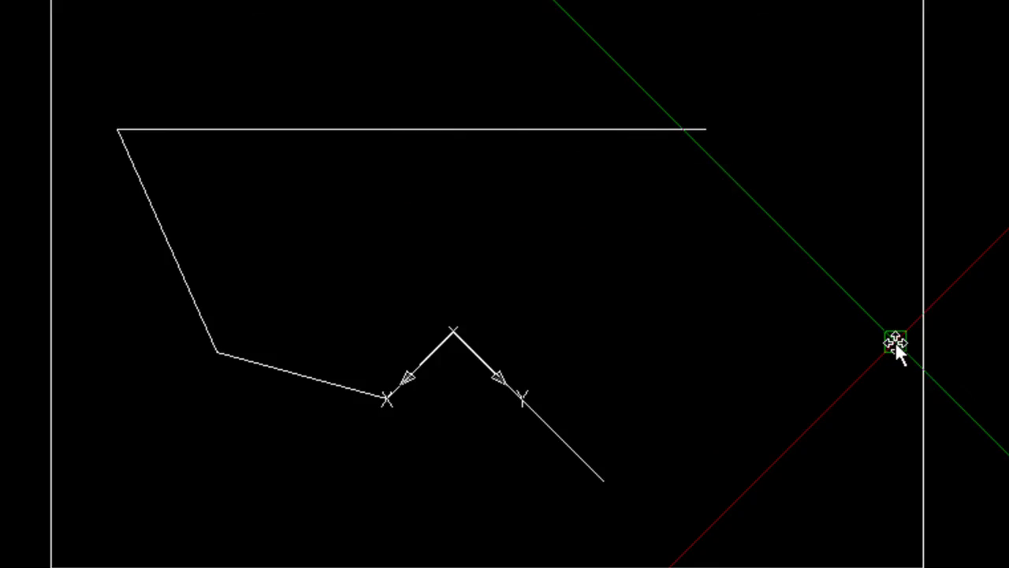
Step: Restore the World UCS with UCS › W, then start a new line
{"action": "type", "text": "ucs"}
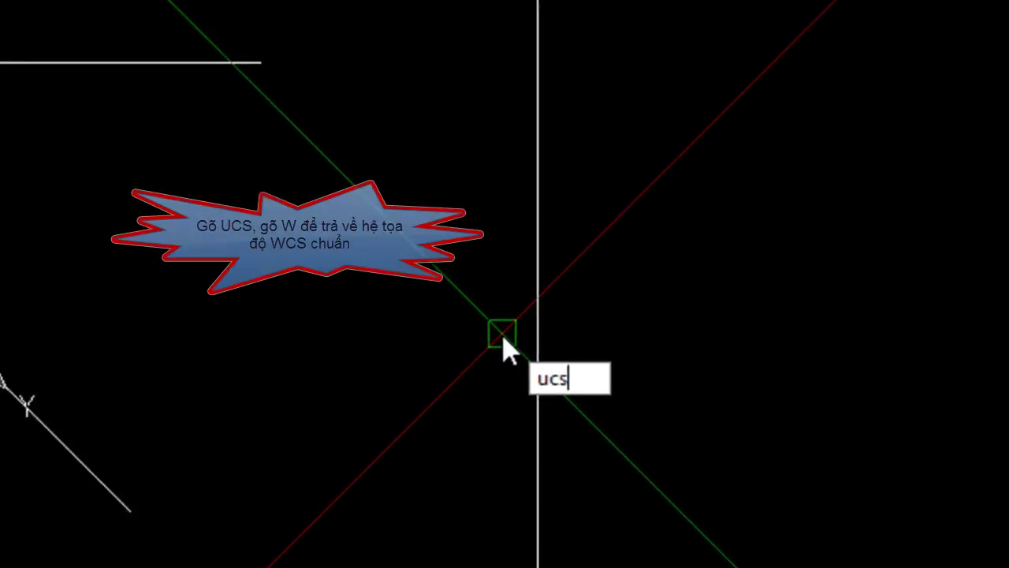
{"action": "key", "text": "Return"}
{"action": "type", "text": "w"}
{"action": "key", "text": "Return"}
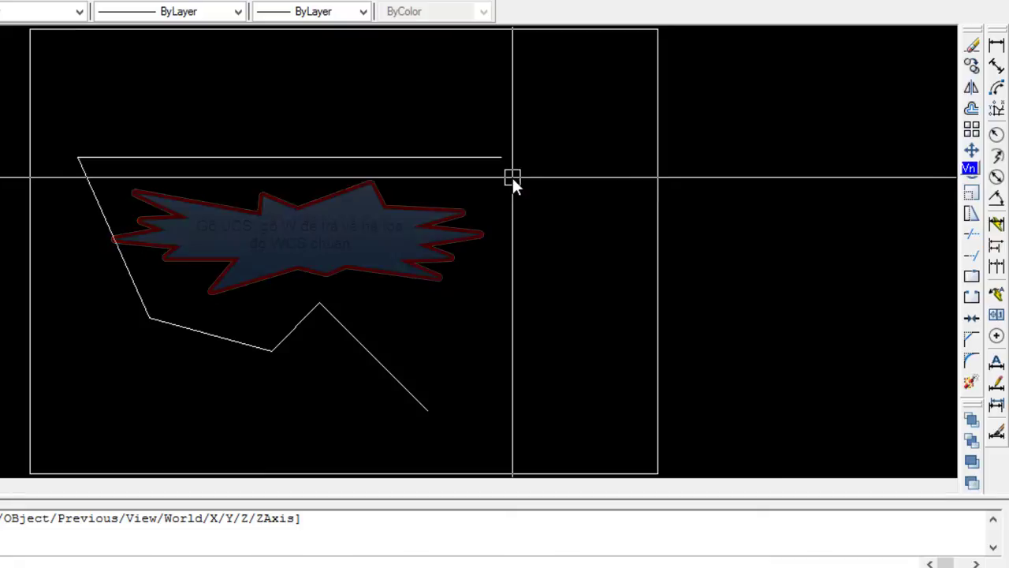
{"action": "type", "text": "l"}
{"action": "key", "text": "Return"}
Step: Drop a 100-long vertical edge from the top edge's right end and join it to the 72-long edge's end
{"action": "left_click", "coordinate": [502, 158]}
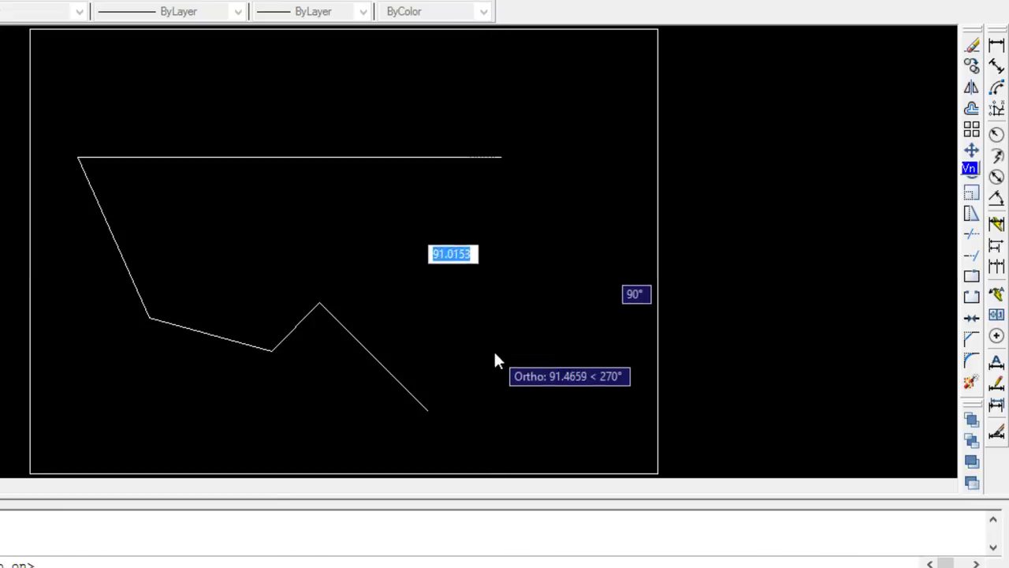
{"action": "type", "text": "100"}
{"action": "key", "text": "Return"}
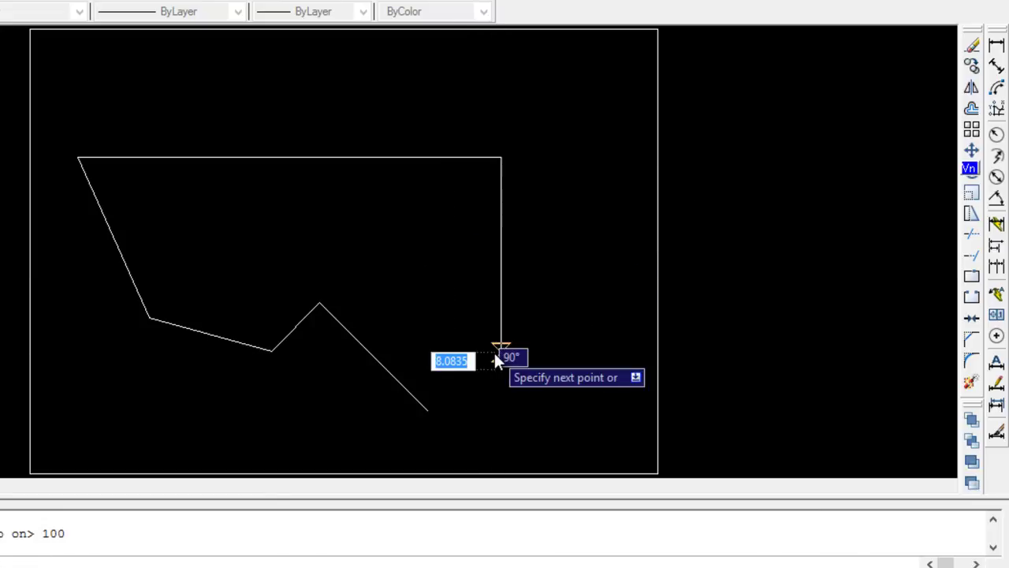
{"action": "left_click", "coordinate": [429, 415]}
{"action": "left_click", "coordinate": [429, 415]}
{"action": "key", "text": "Return"}
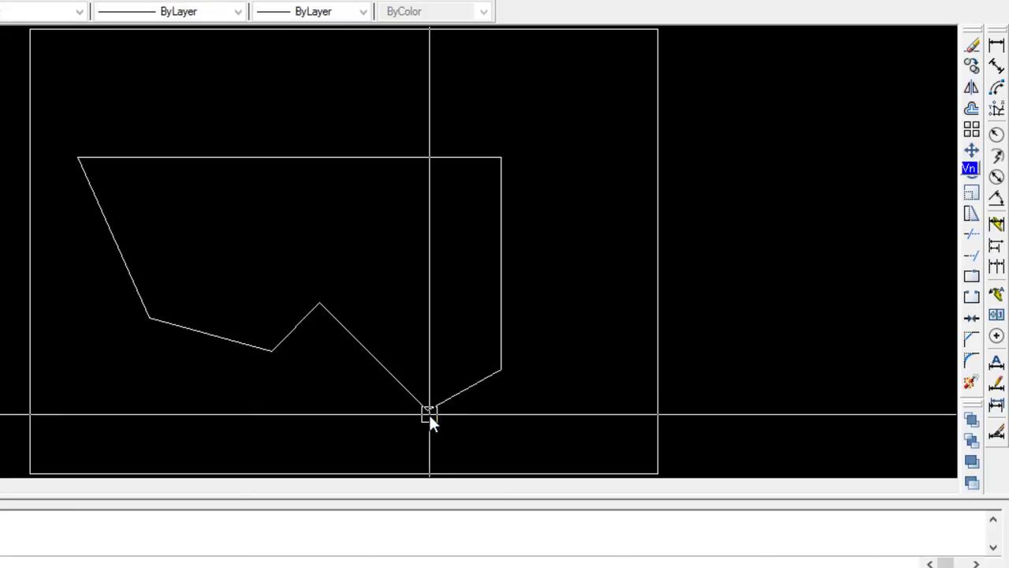